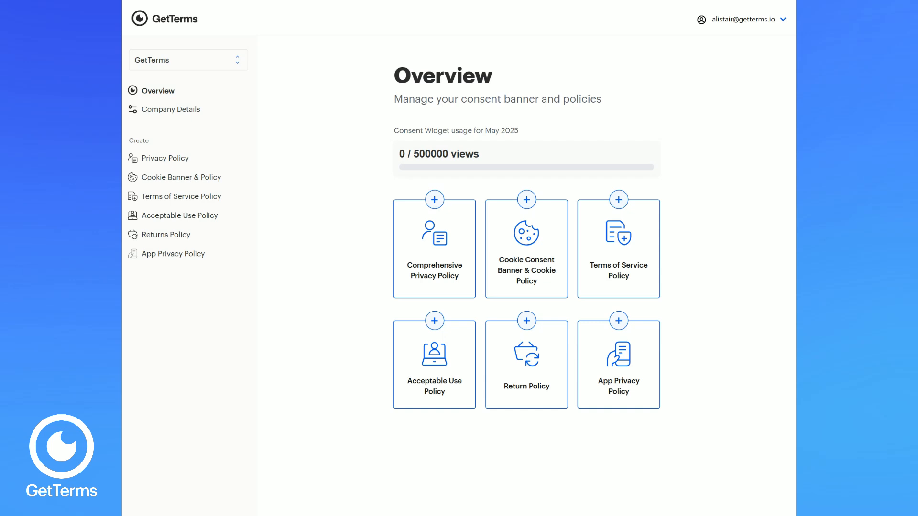
- Add a cookie banner and cookie policy for GetTerms, keeping the prefilled effective date and policy contact details
click(523, 281)
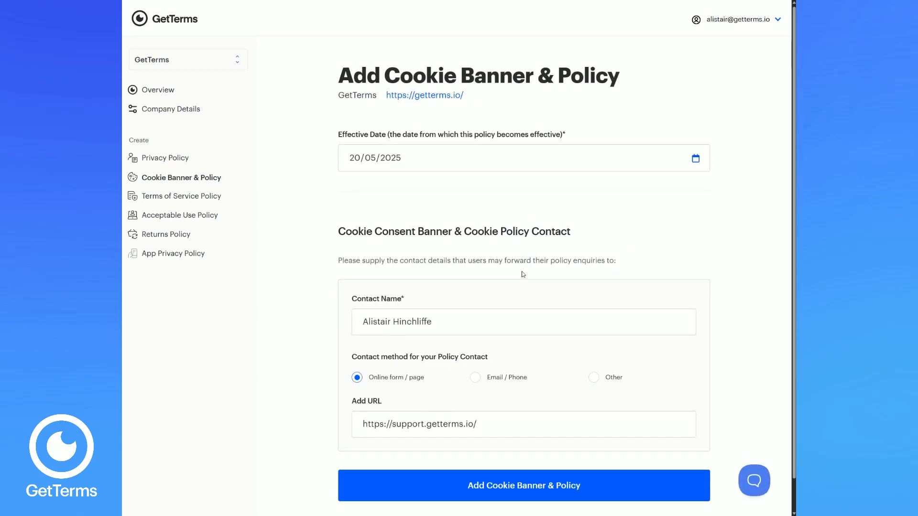
scroll(616, 251, down, 1)
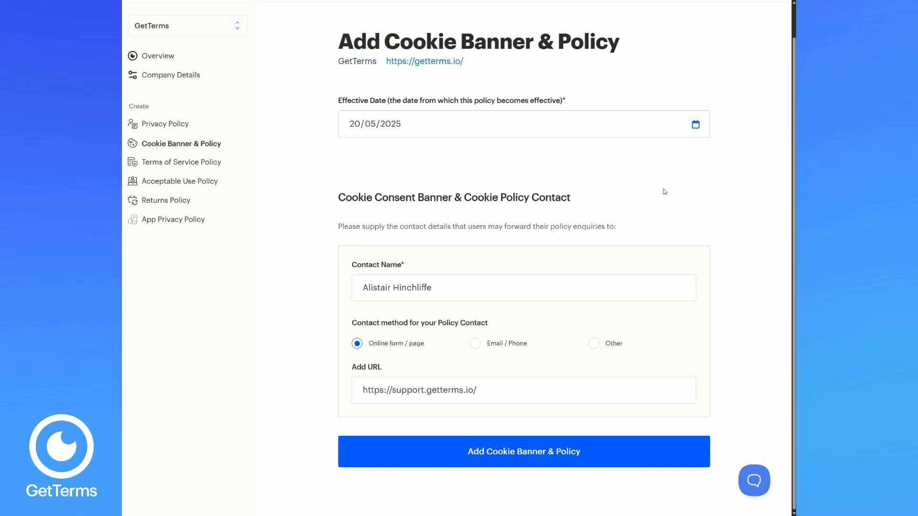
click(517, 452)
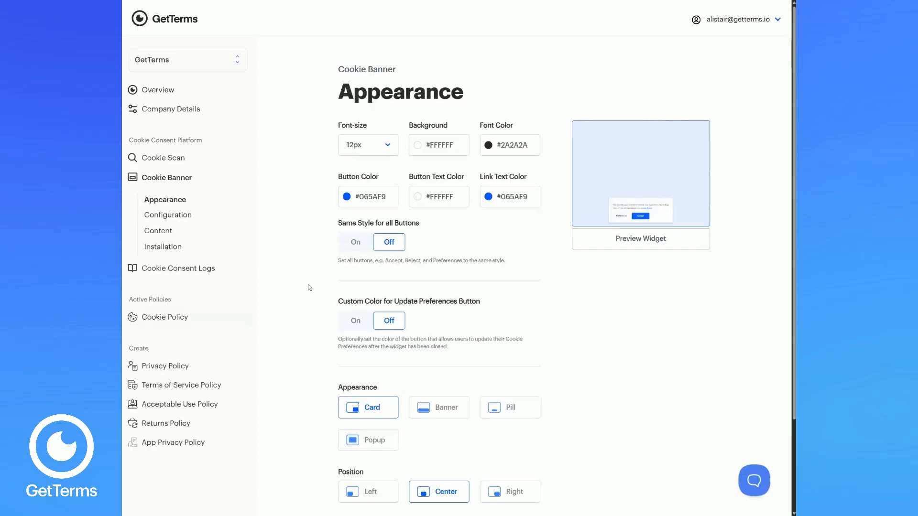
- Preview the consent widget and try the same style for all buttons before turning it off again
scroll(367, 268, down, 1)
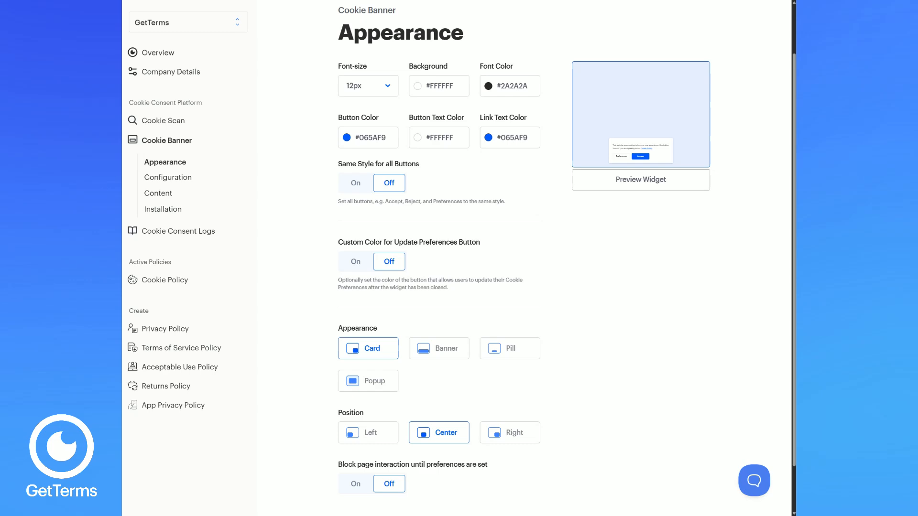
click(644, 186)
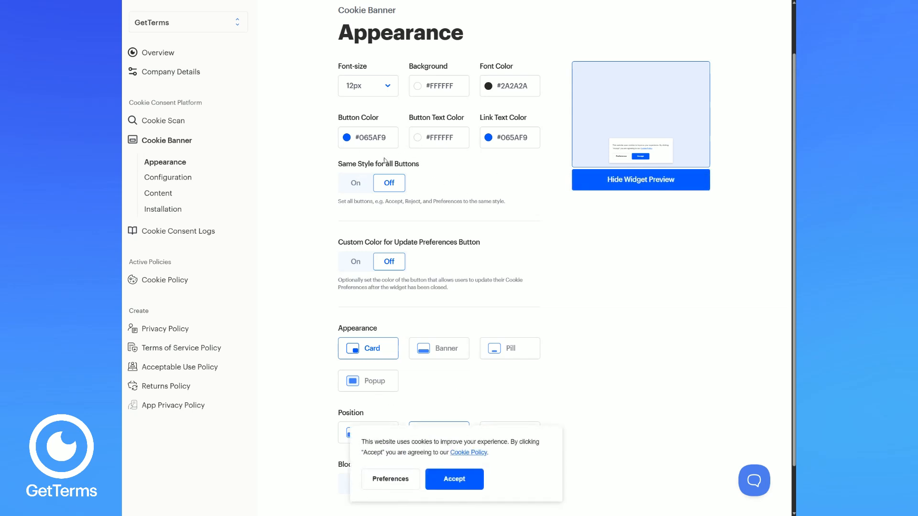
click(356, 184)
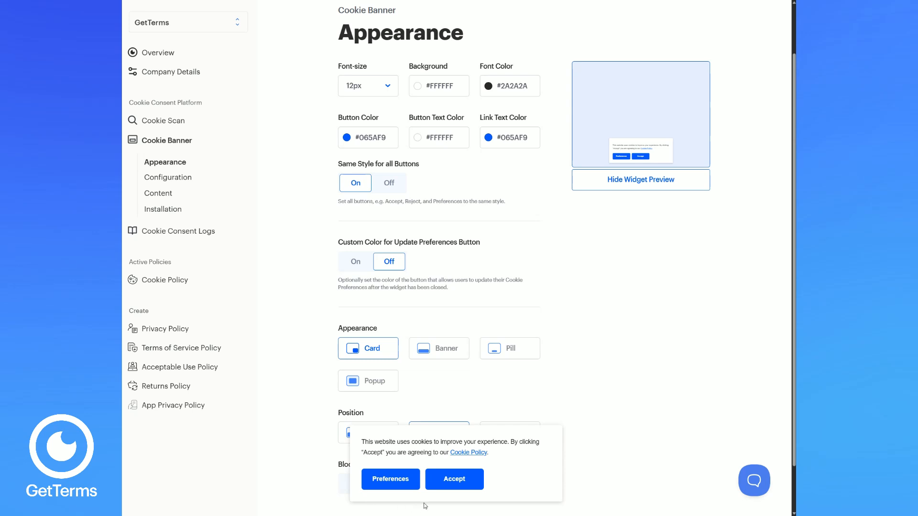
click(390, 183)
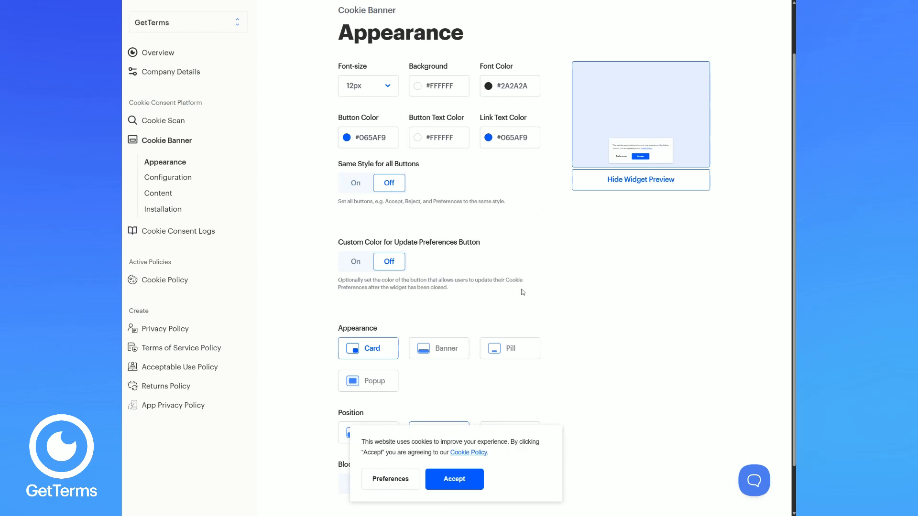
- Preview the consent widget on the Appearance page, accept its cookies, and examine the cookie preferences dialog and update preferences button
click(160, 178)
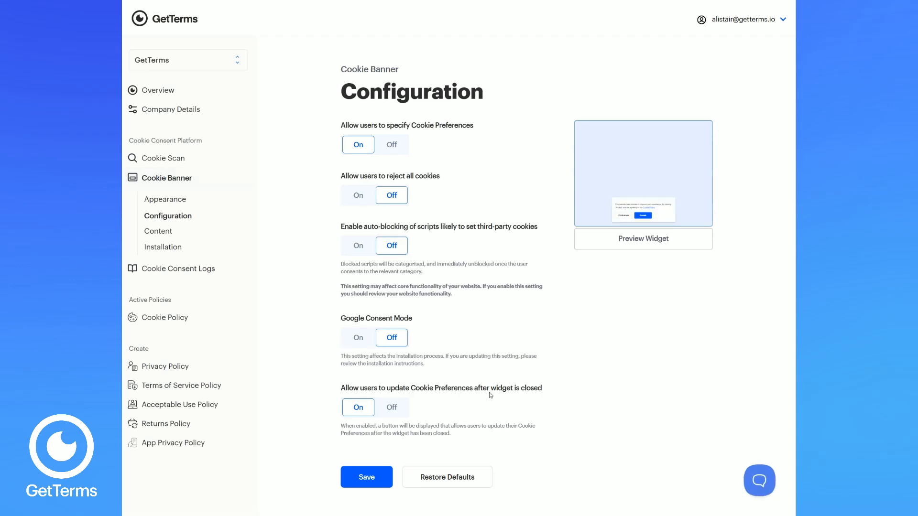
click(166, 200)
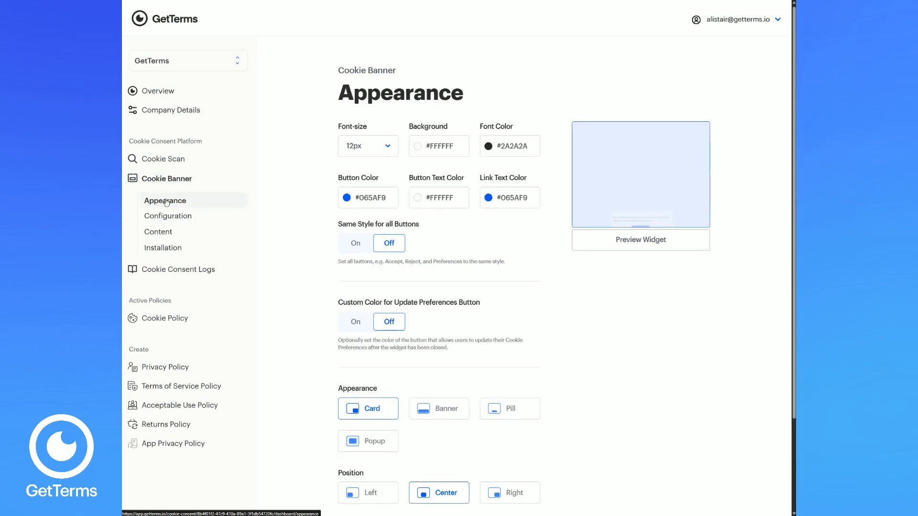
click(641, 240)
click(454, 485)
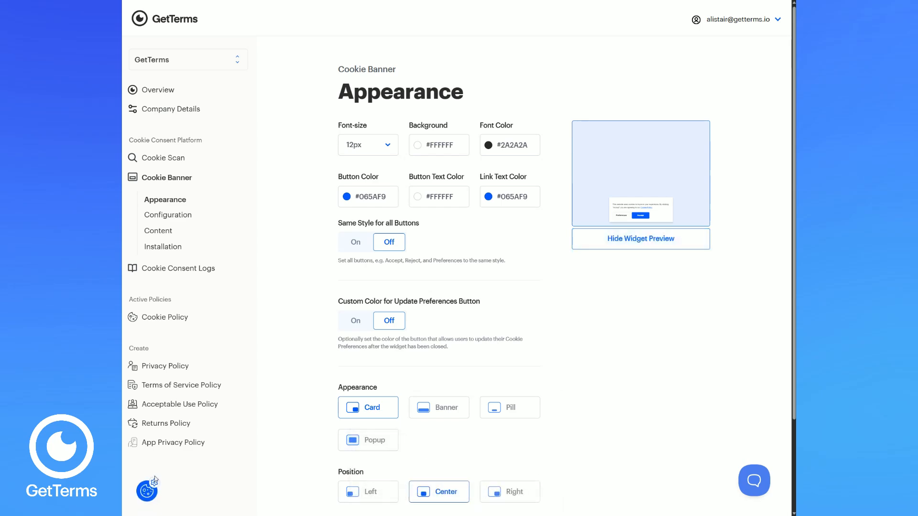
click(146, 492)
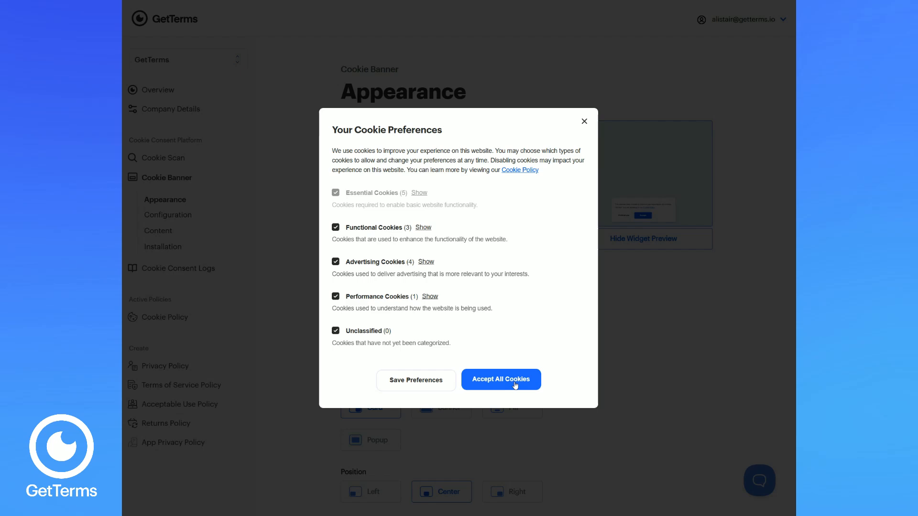
click(516, 386)
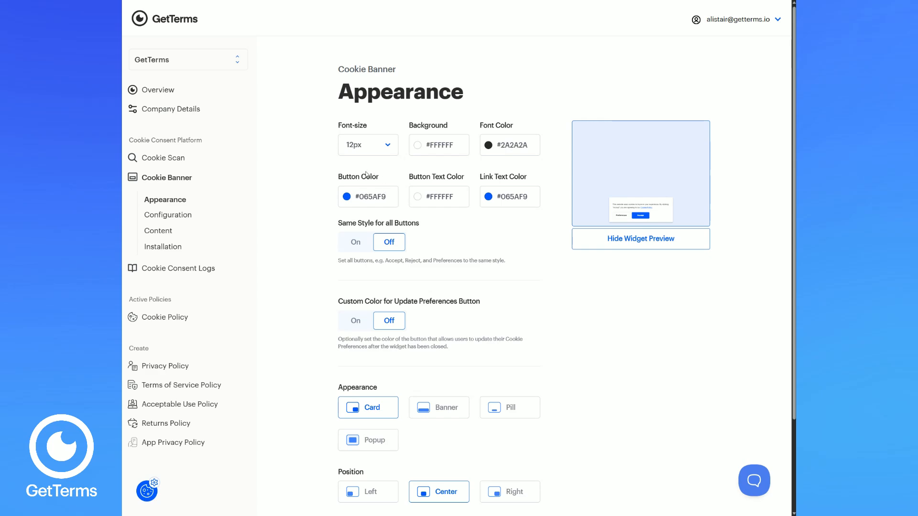
click(660, 244)
click(661, 244)
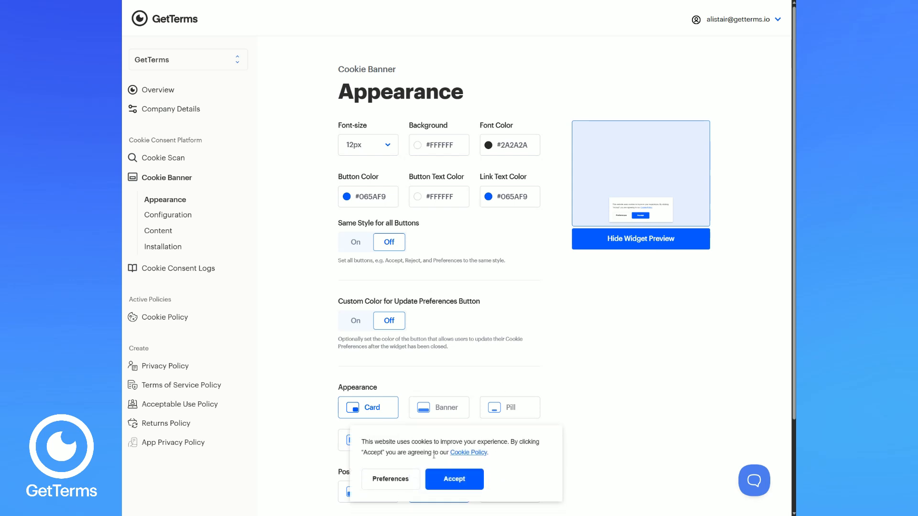
click(437, 478)
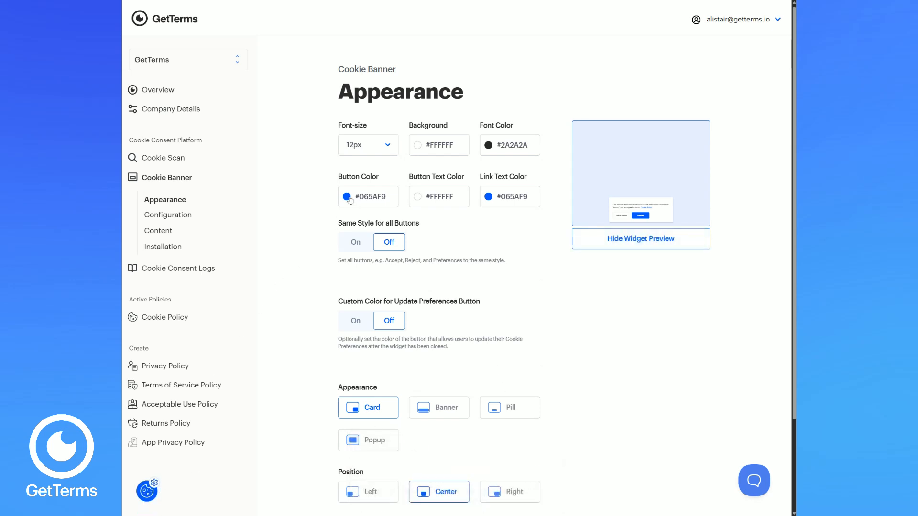
- Enable a custom color for the update preferences button, set it to #F906D8, and accept the previewed banner to check it
click(358, 320)
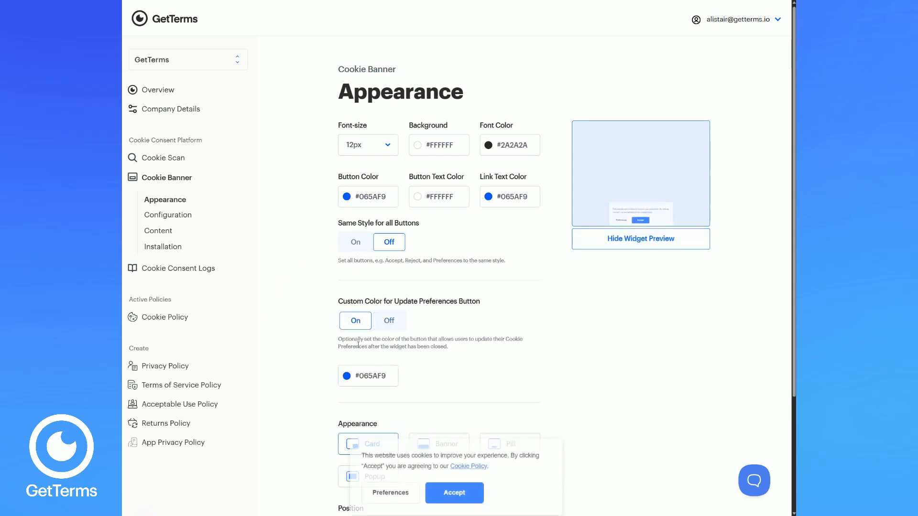
click(368, 376)
drag(384, 316, 395, 317)
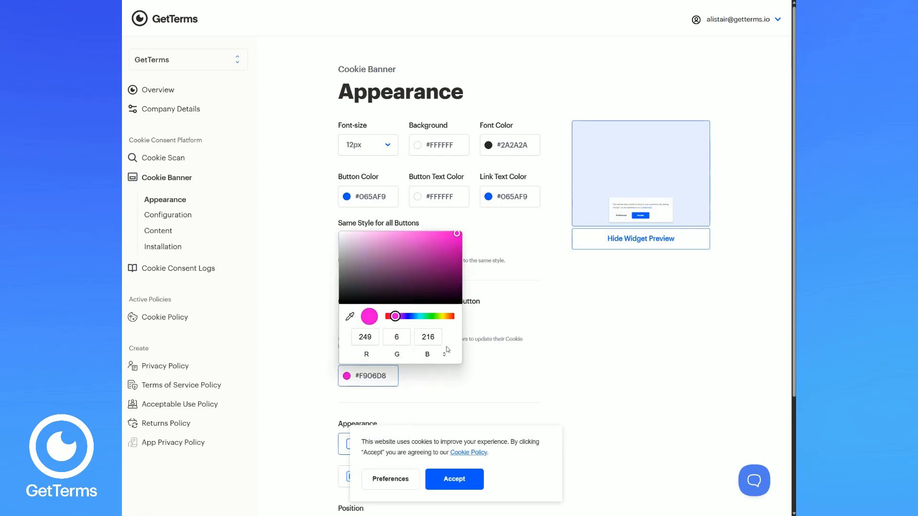
click(457, 482)
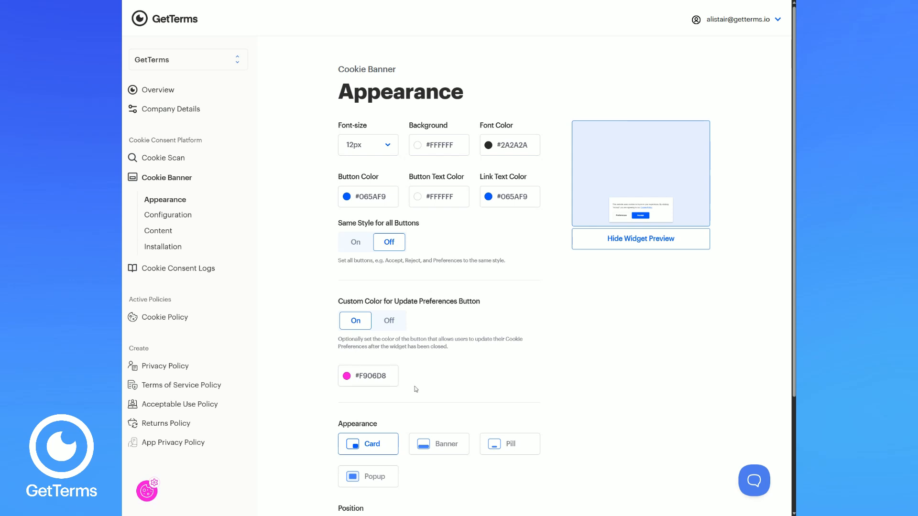
- Try the Banner, Pill and Popup appearances in the widget preview and return to Card
scroll(479, 350, down, 3)
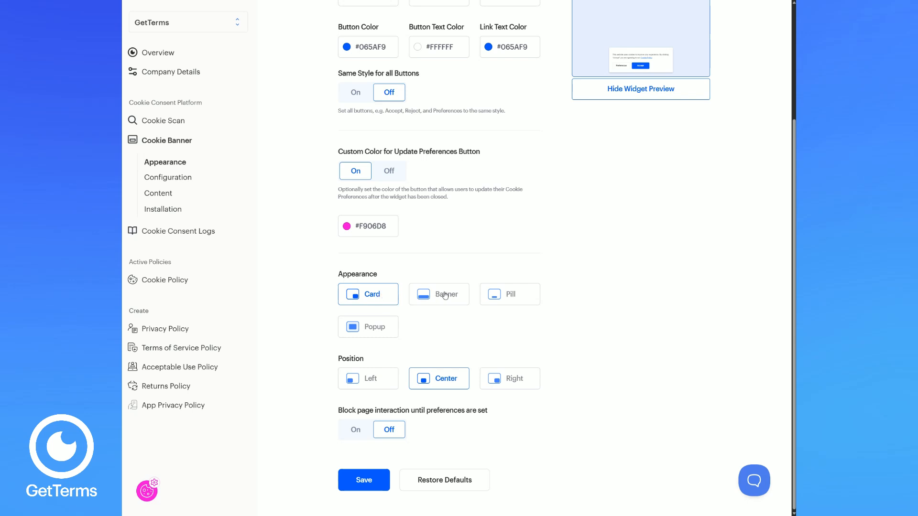
click(642, 92)
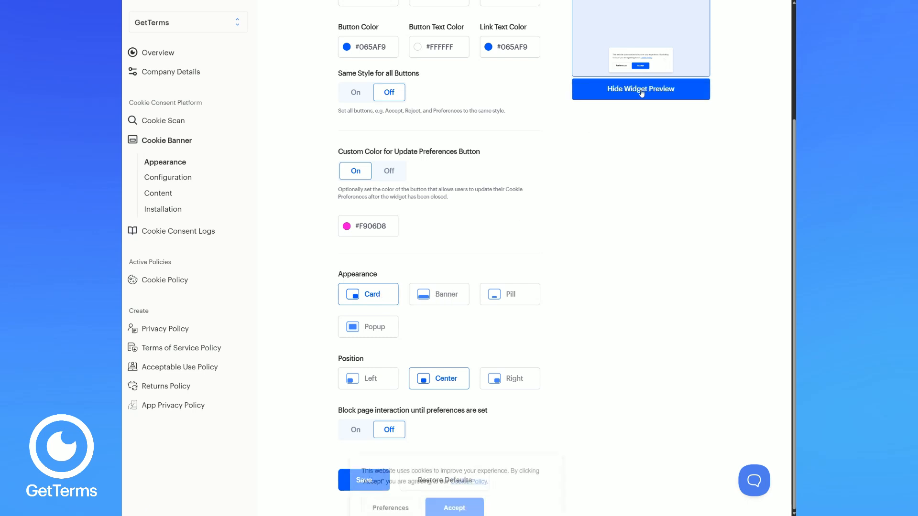
click(452, 298)
scroll(510, 306, up, 1)
click(510, 347)
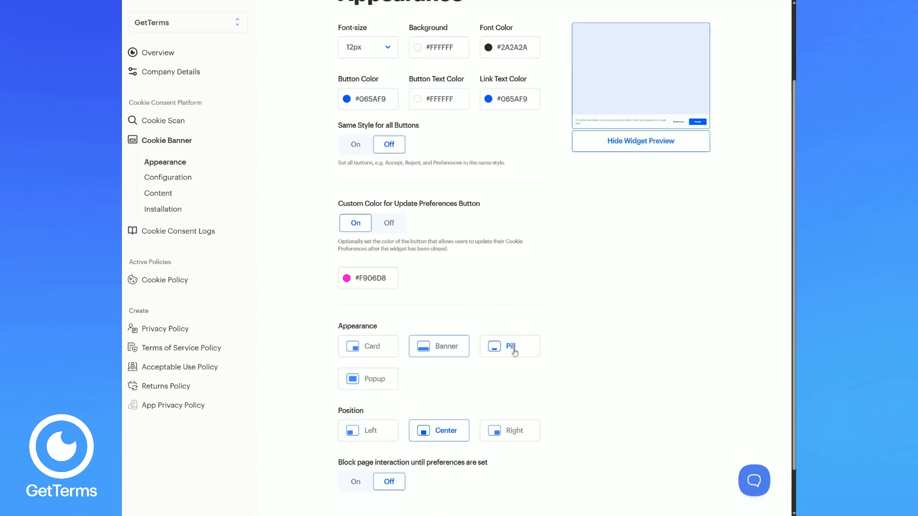
click(379, 381)
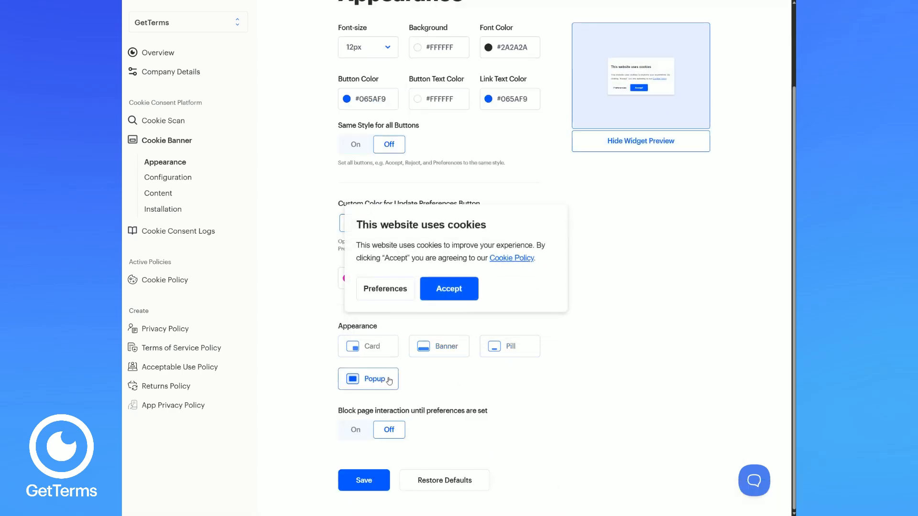
click(387, 354)
- Compare the Left, Center and Right positions in the widget preview and set the position to Left
scroll(371, 403, down, 1)
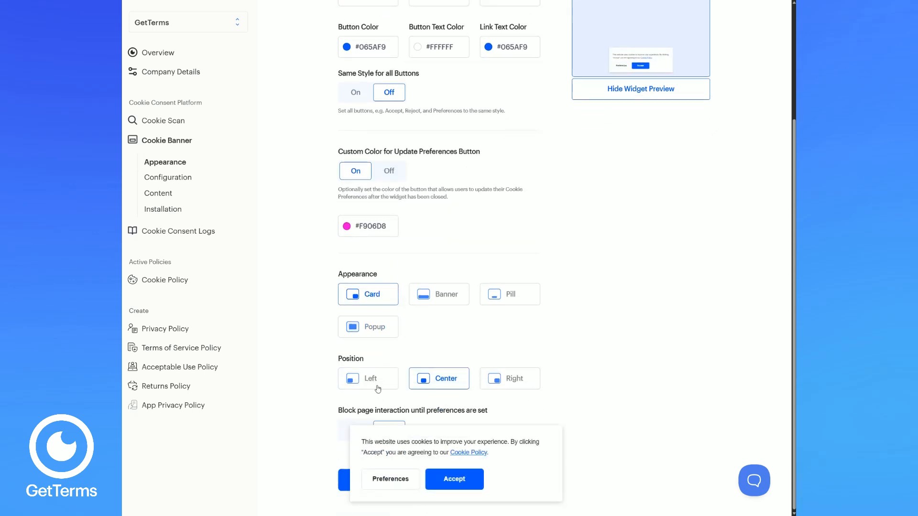
click(383, 381)
click(430, 387)
click(511, 385)
click(383, 381)
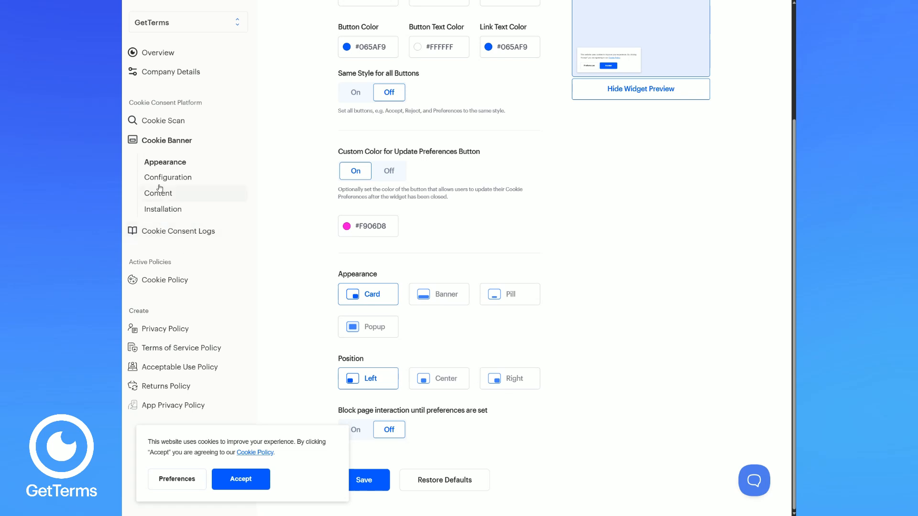
- Try blocking page interaction until preferences are set with the Card and Pill appearances, and turn the blocking off again
click(366, 435)
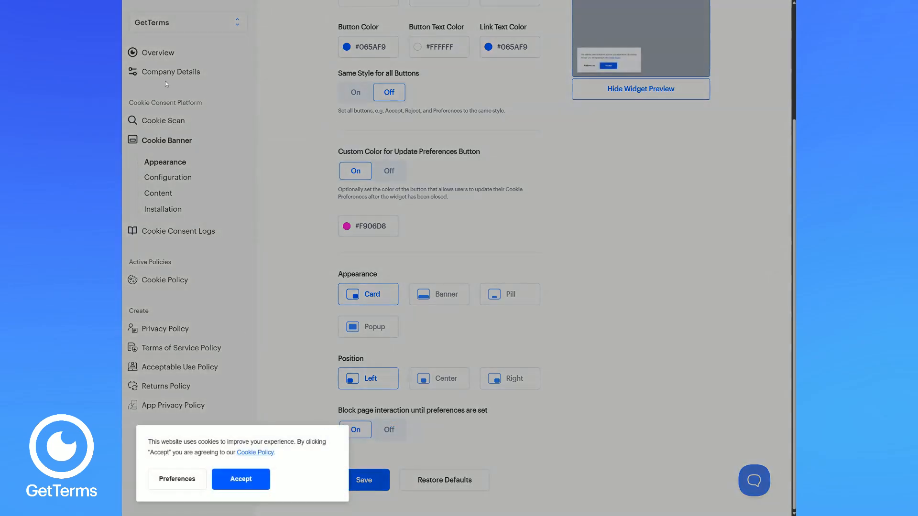
click(241, 479)
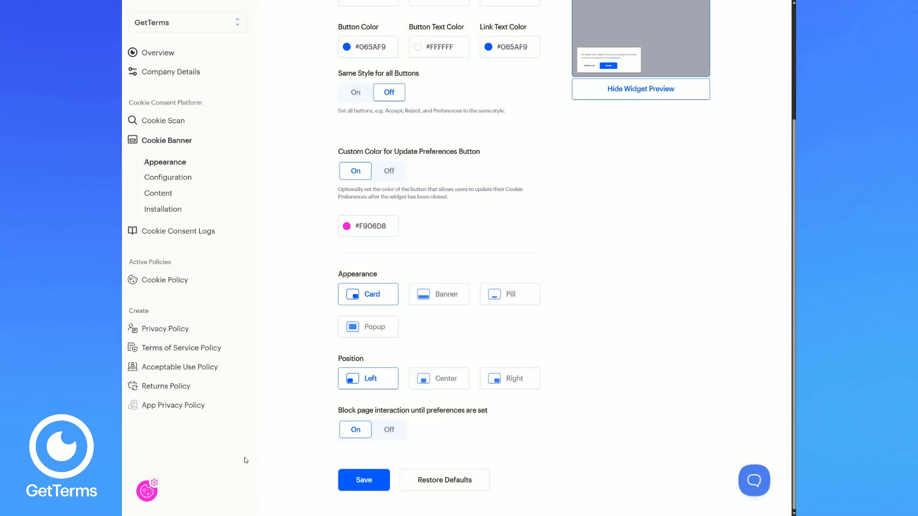
click(512, 296)
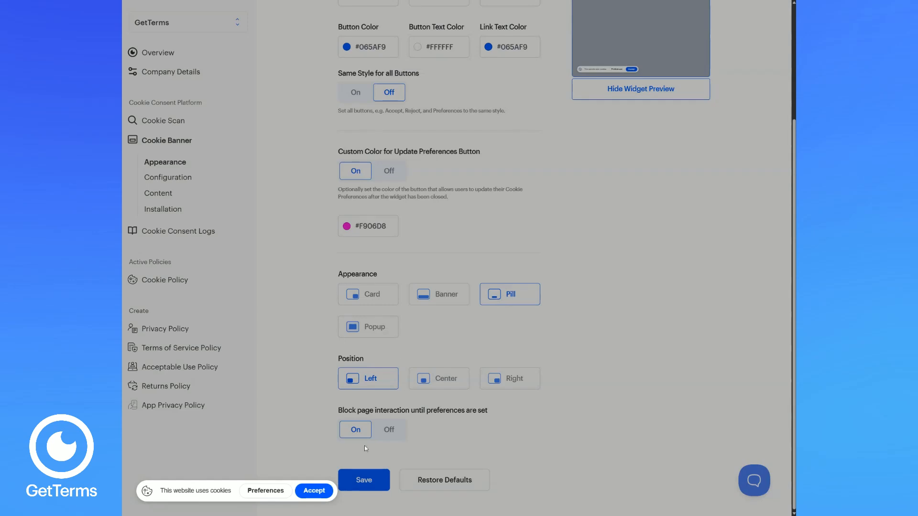
click(389, 430)
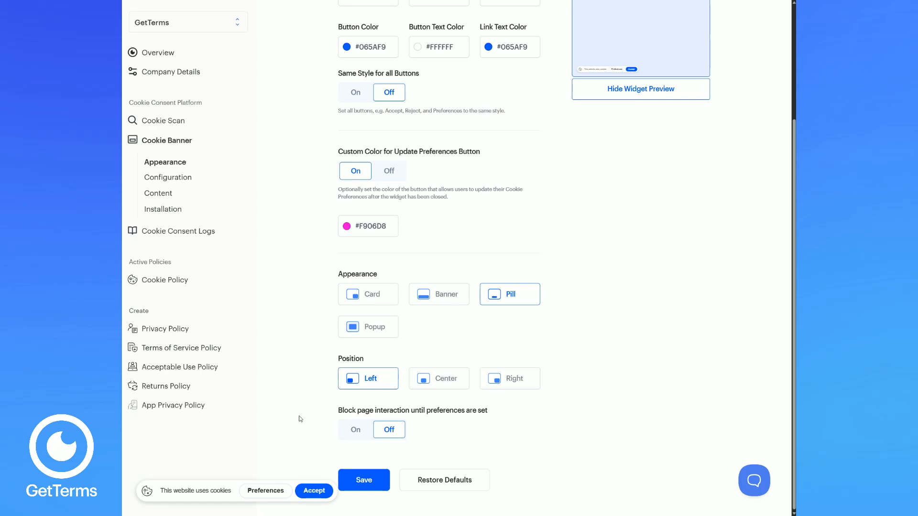
- Save the widget's appearance settings, switch the appearance back to Card, and save again
click(375, 484)
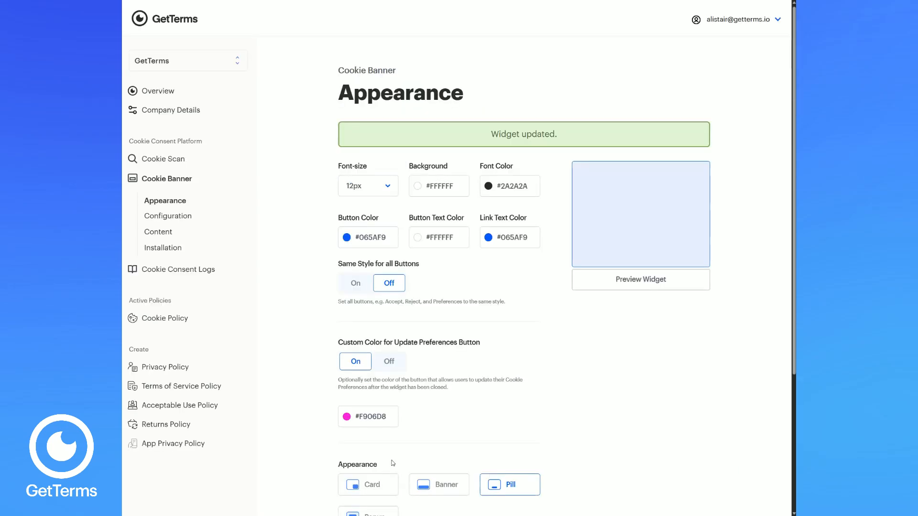
scroll(588, 348, down, 3)
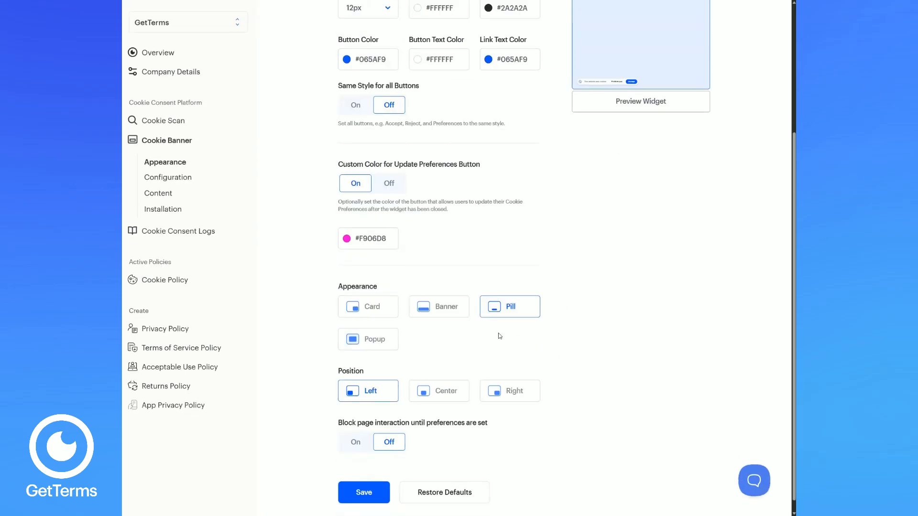
click(383, 316)
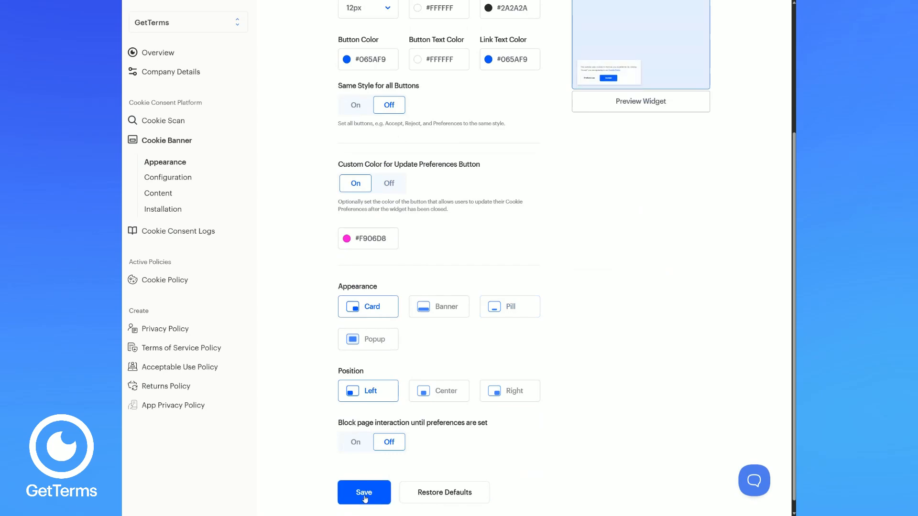
scroll(425, 493, down, 1)
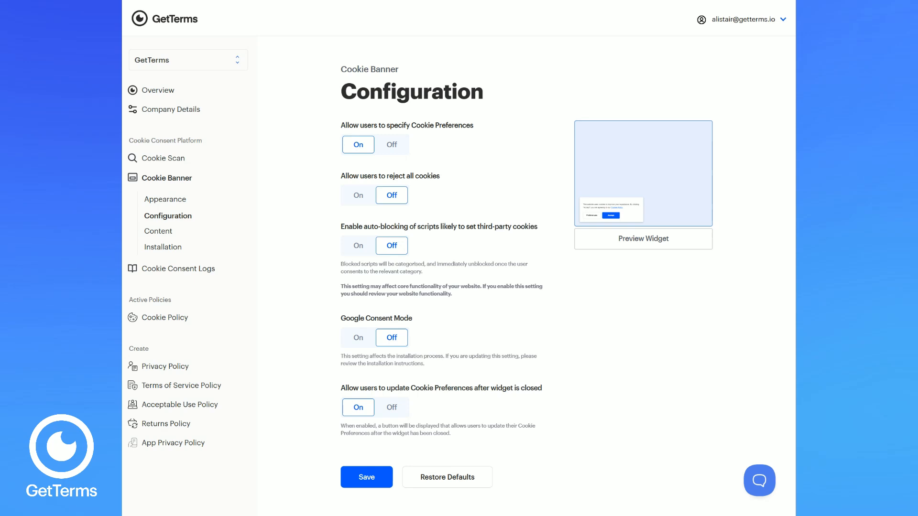
- In the banner configuration, allow users to reject all cookies and check the previewed banner and cookie preferences dialog
click(698, 238)
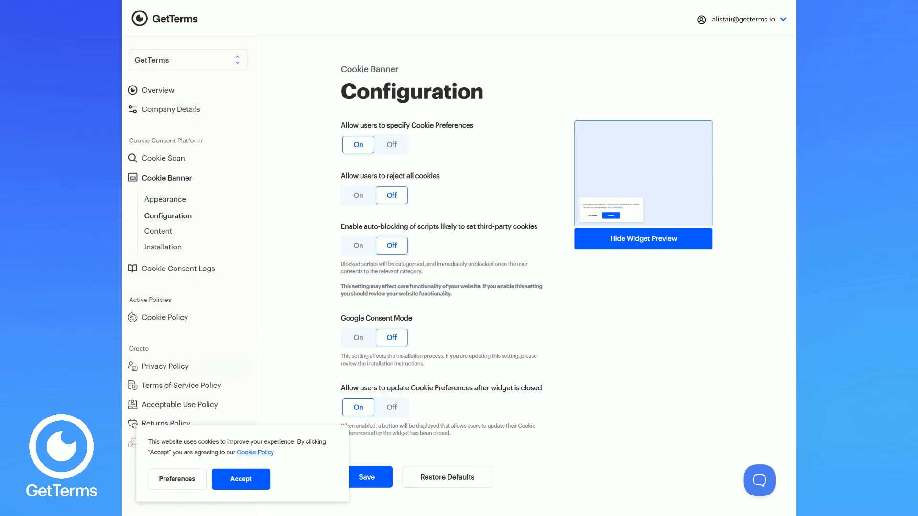
click(359, 200)
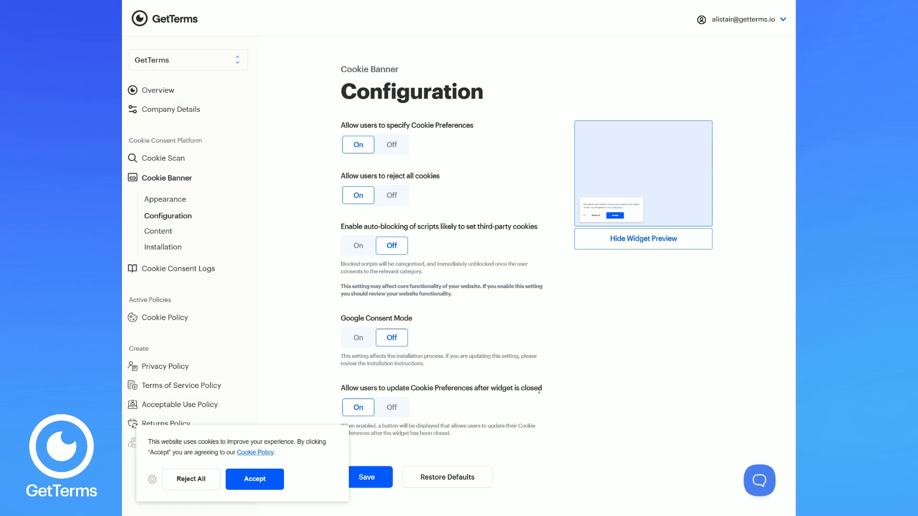
click(253, 479)
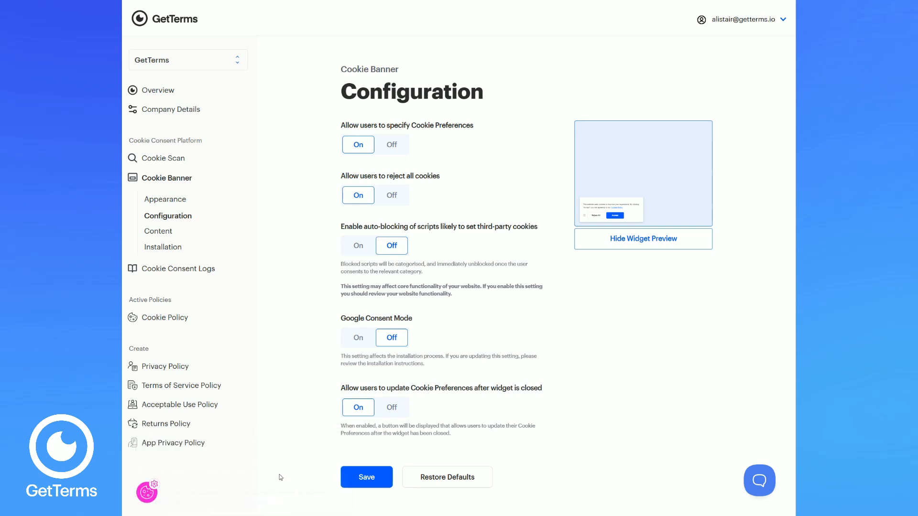
click(146, 493)
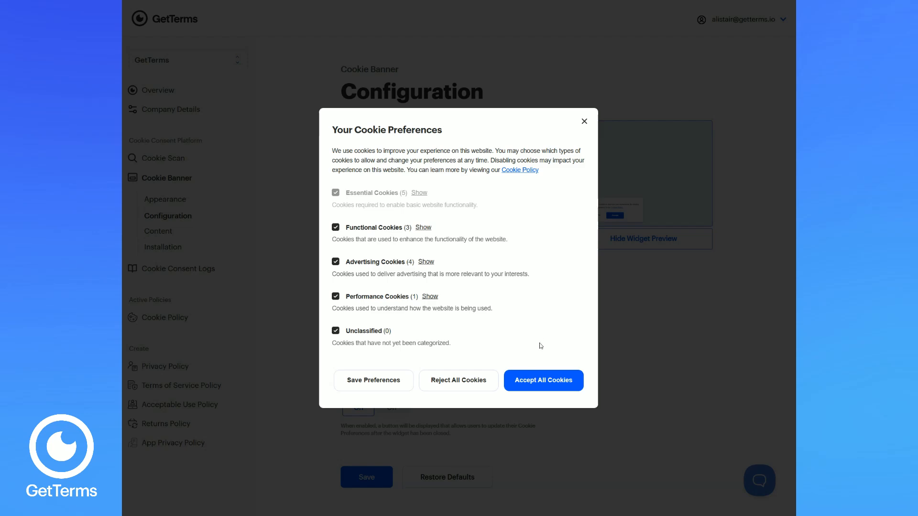
- Accept all cookies in the previewed cookie preferences dialog and save the banner configuration
click(539, 384)
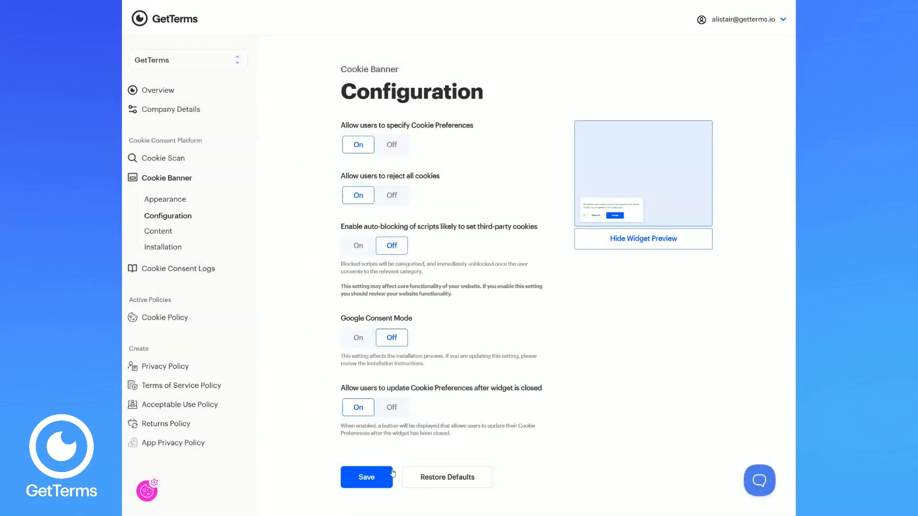
click(379, 477)
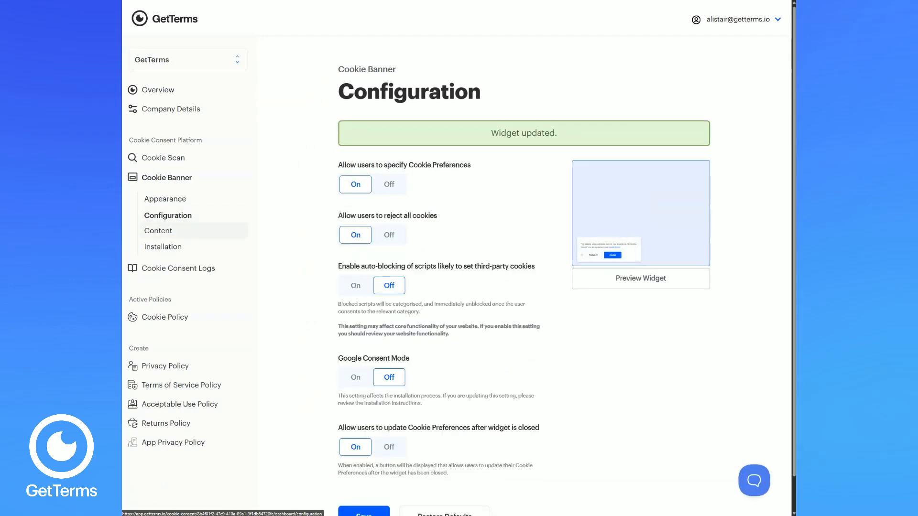
- In the cookie banner's content settings, set the cookie policy link text to Cookie Agreement and refresh the widget preview
click(158, 231)
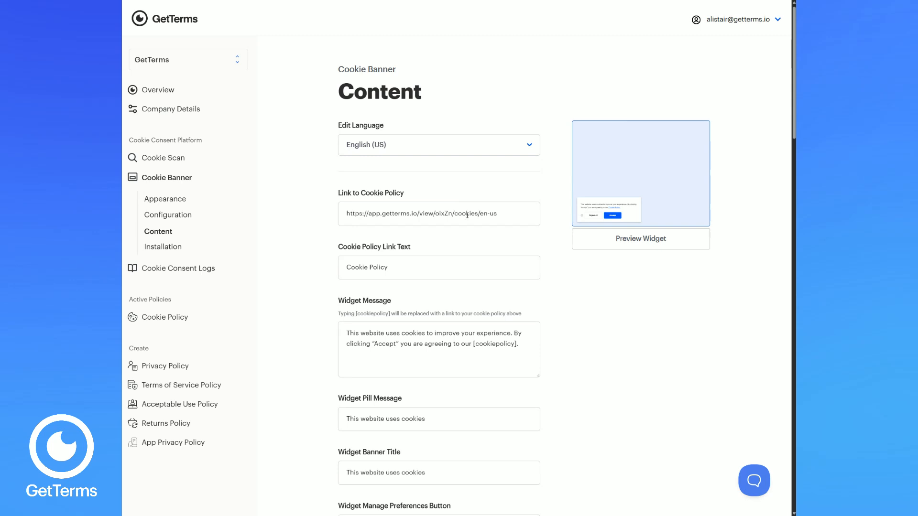
drag(500, 216, 348, 210)
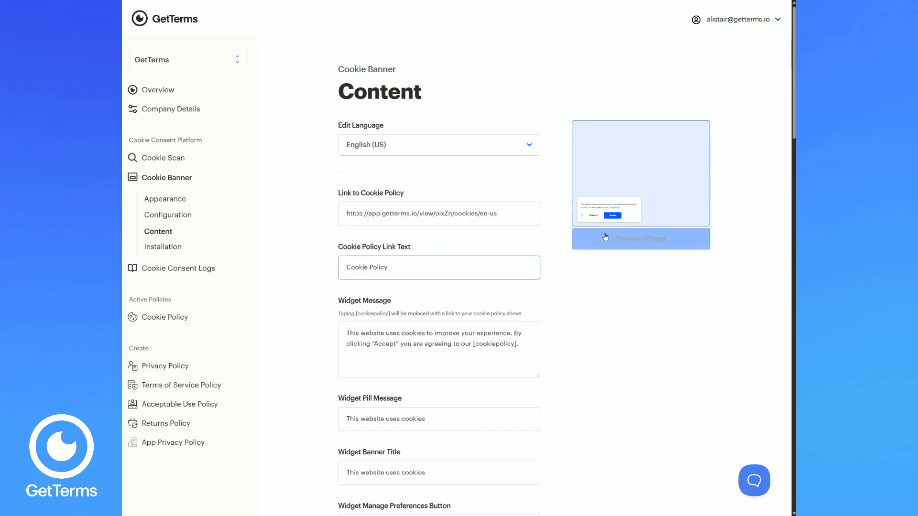
click(641, 238)
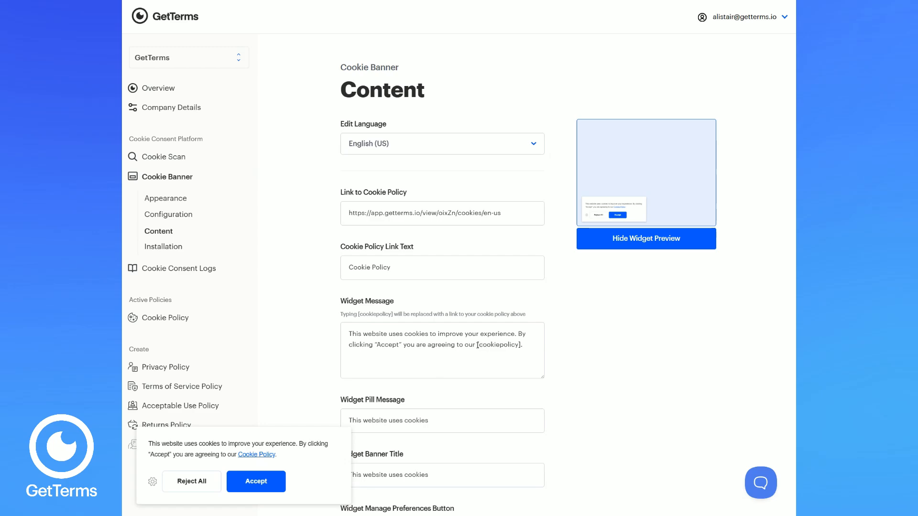
drag(477, 345, 524, 346)
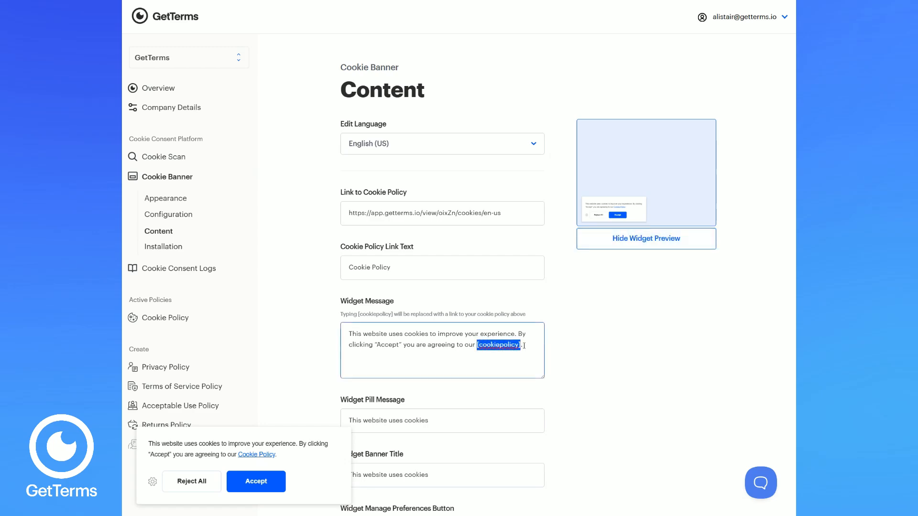
double_click(382, 267)
text(Ag)
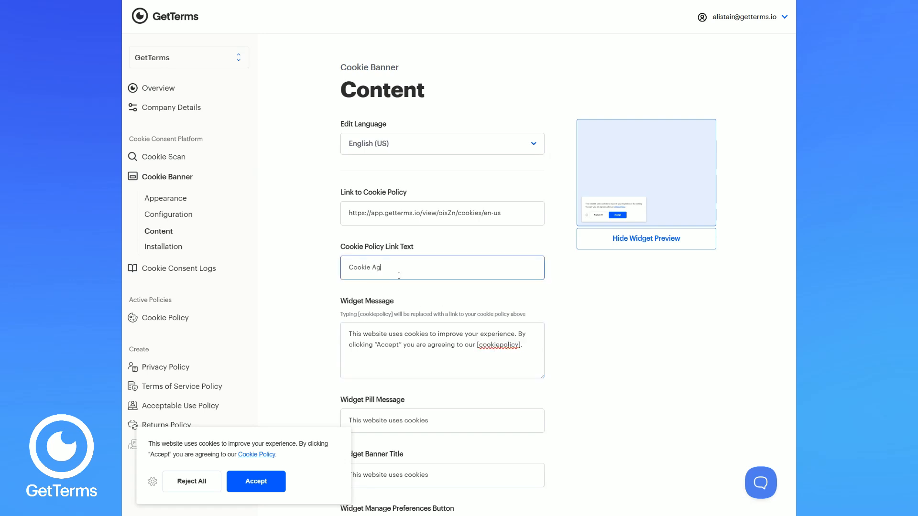
text(reement)
click(663, 246)
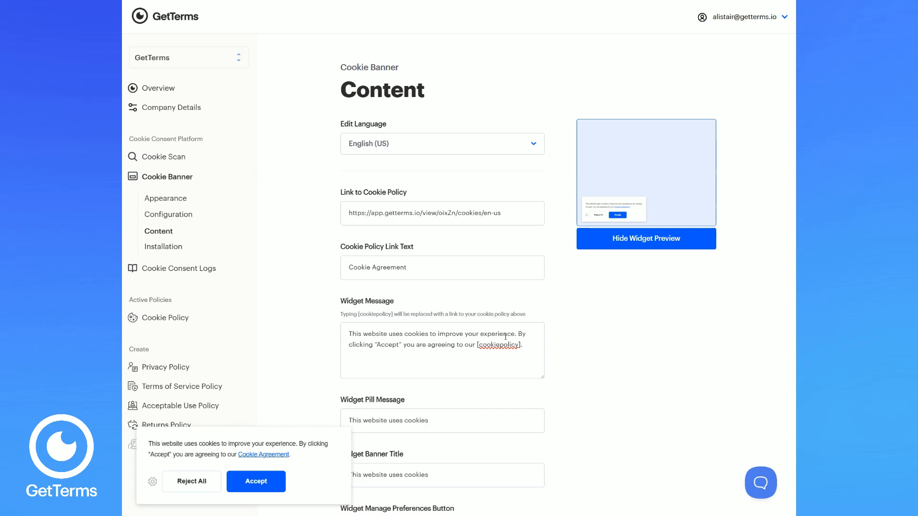
- Try appending the HTML <br><br><a href="/link">Link</a> to the widget message, preview it, and remove the HTML again
click(539, 345)
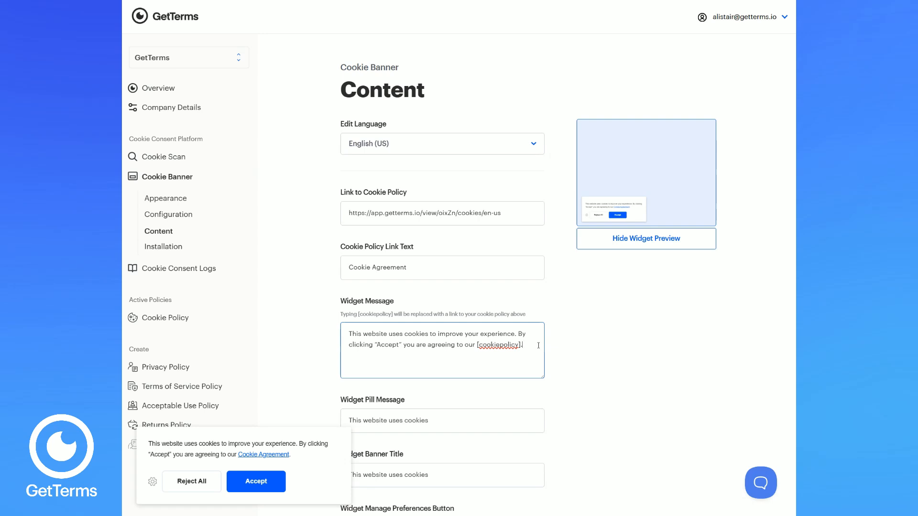
key(Return)
text(<br><br><a href="/link">)
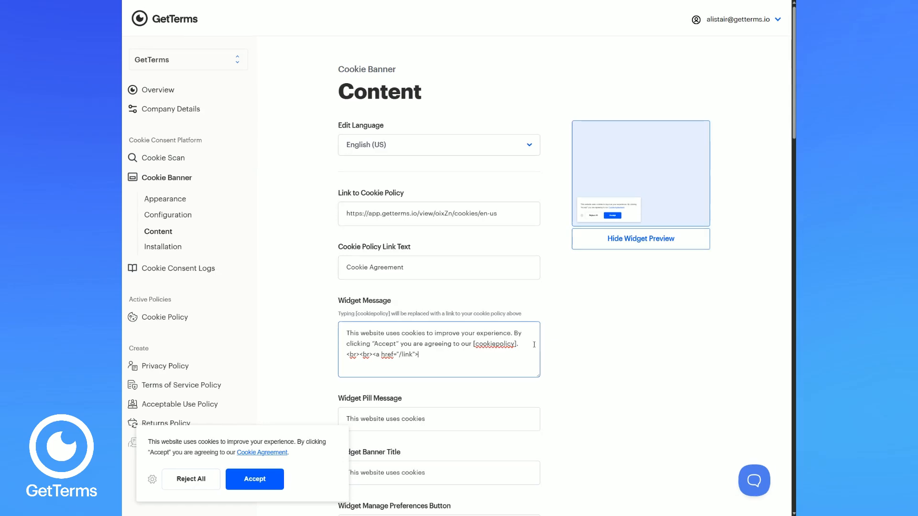
text(Link</a>)
click(620, 240)
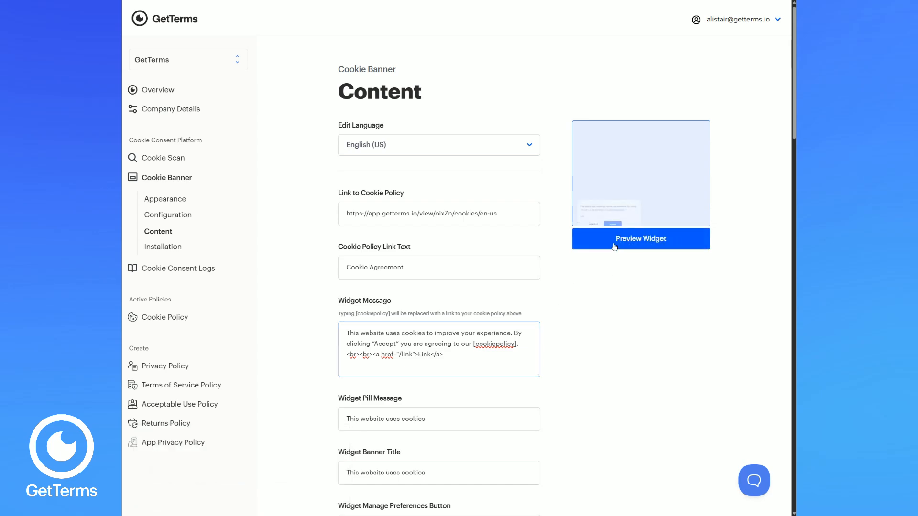
click(619, 240)
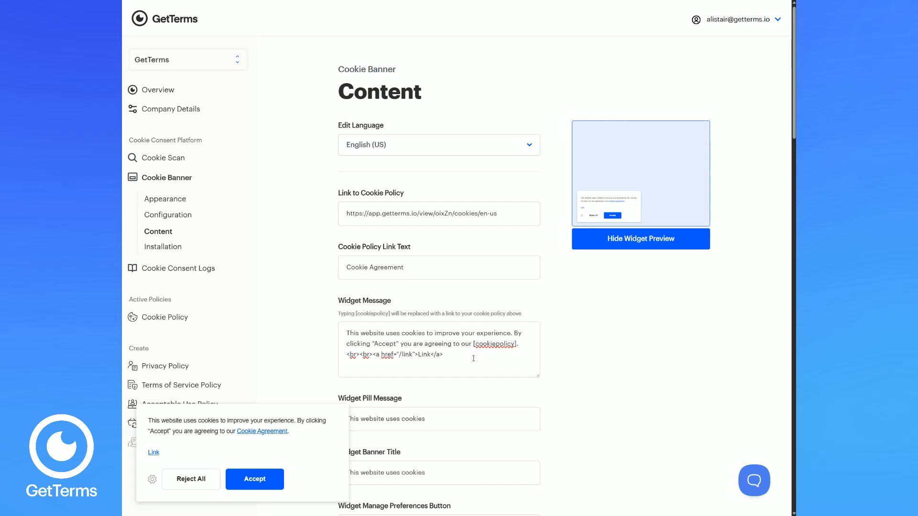
drag(474, 358, 346, 355)
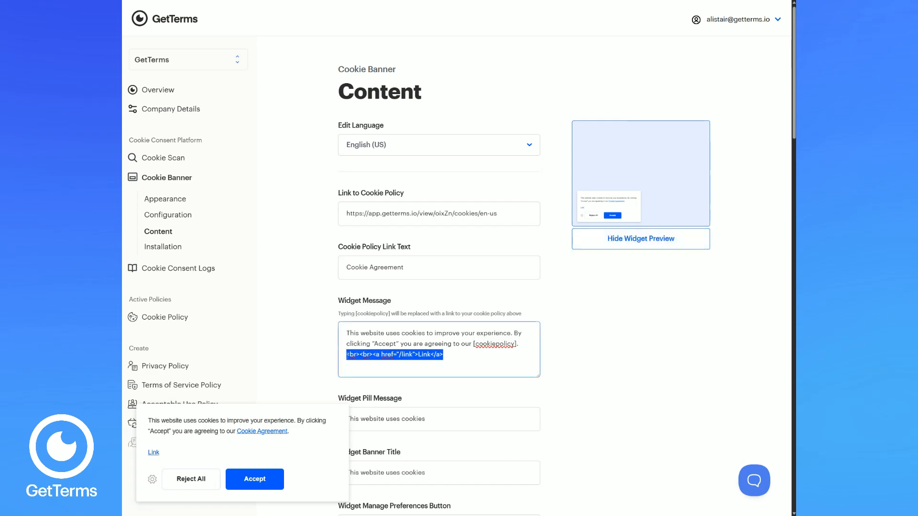
key(BackSpace)
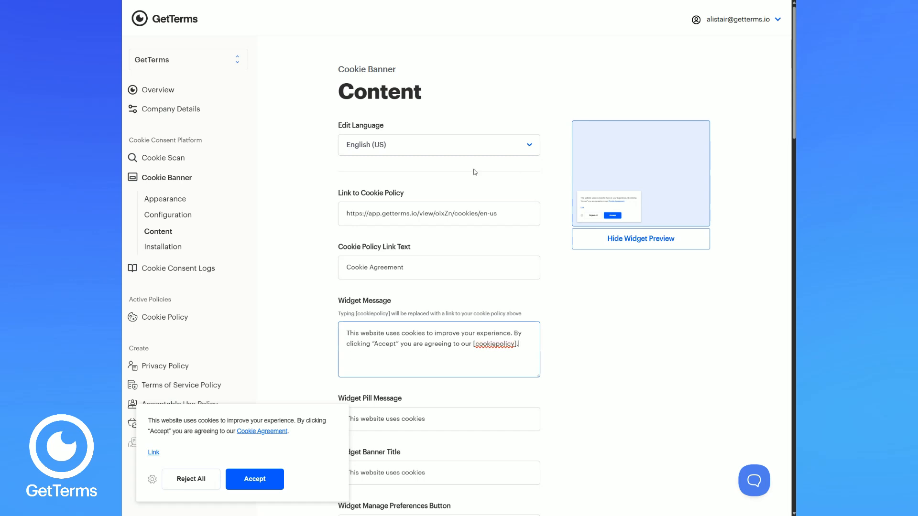
- Check which languages the banner content can be edited in, without changing the language
click(531, 148)
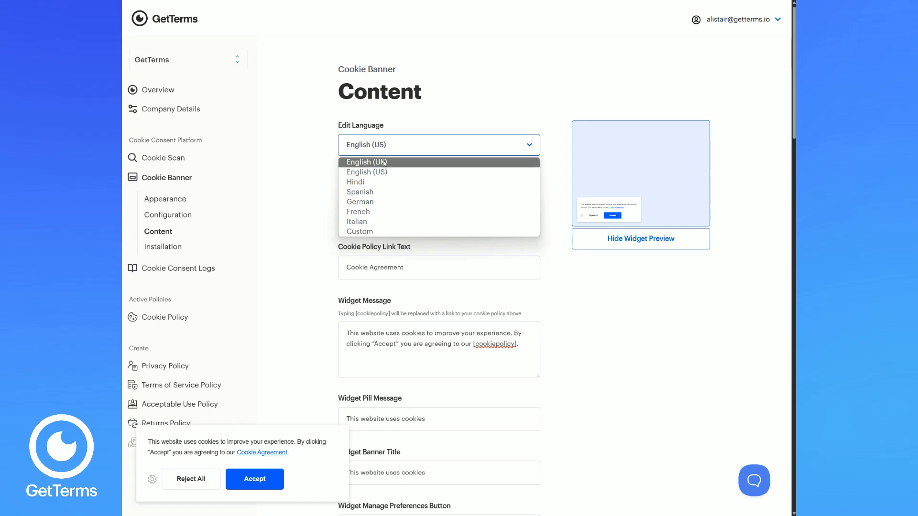
click(306, 226)
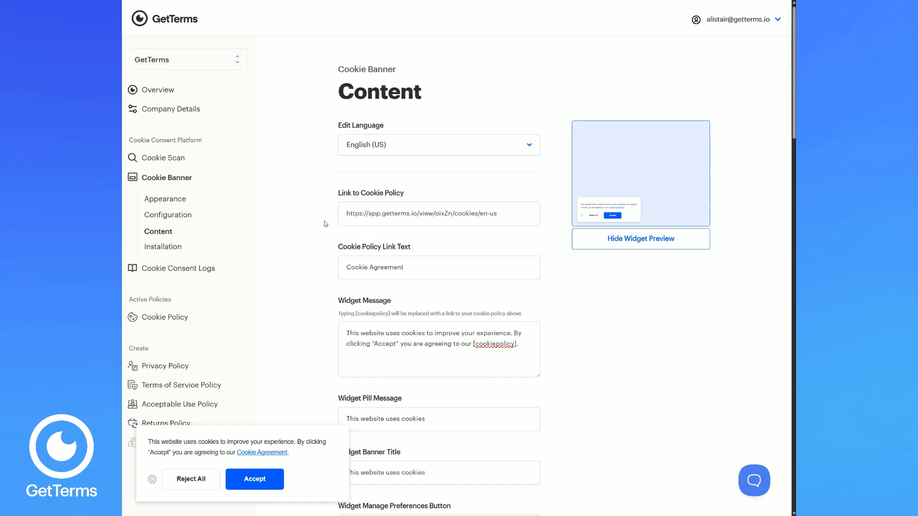
- Accept cookies in the previewed banner, look through the remaining text fields and save the banner content
click(255, 479)
scroll(306, 445, down, 8)
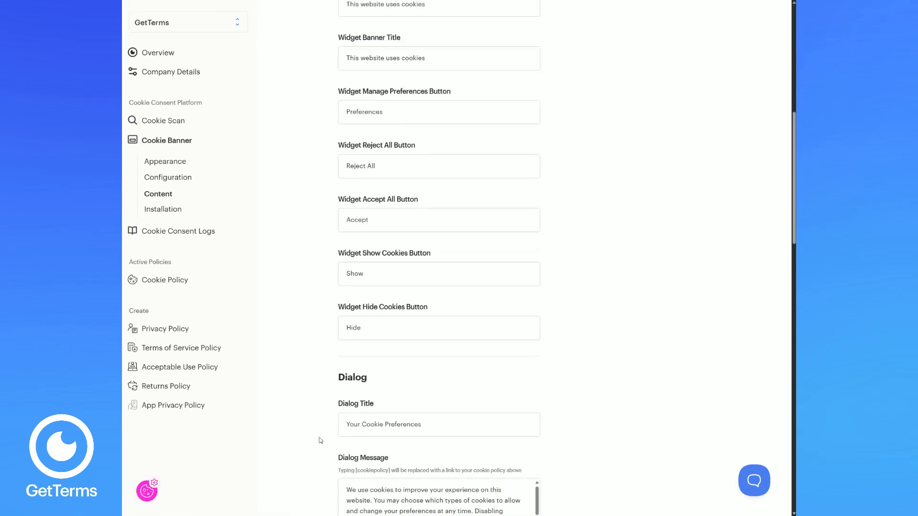
scroll(328, 426, down, 10)
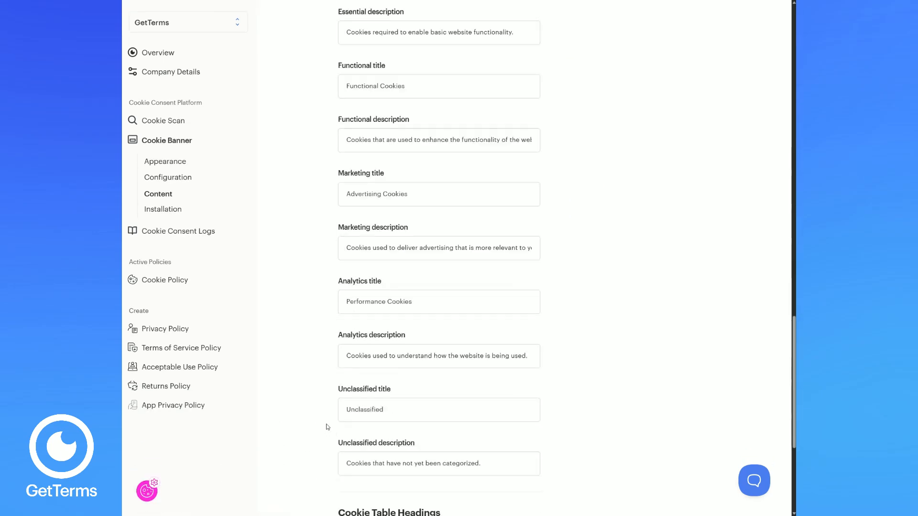
click(246, 193)
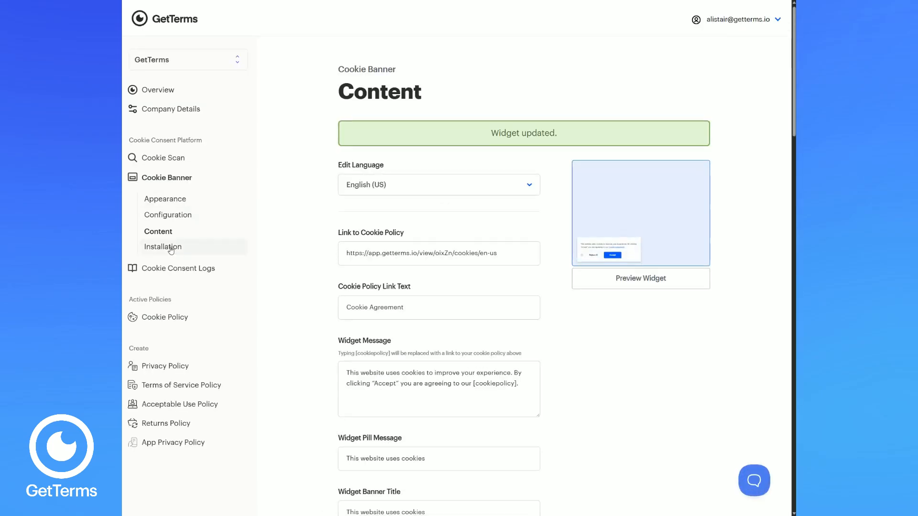
- Open the cookie banner's installation page and review the embed code instructions and the WordPress installation guide
click(171, 249)
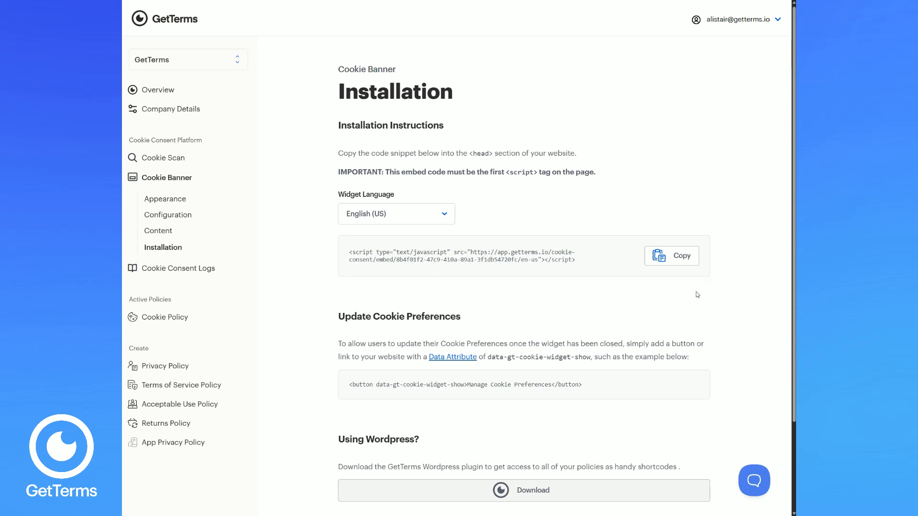
scroll(696, 294, down, 2)
scroll(760, 389, down, 1)
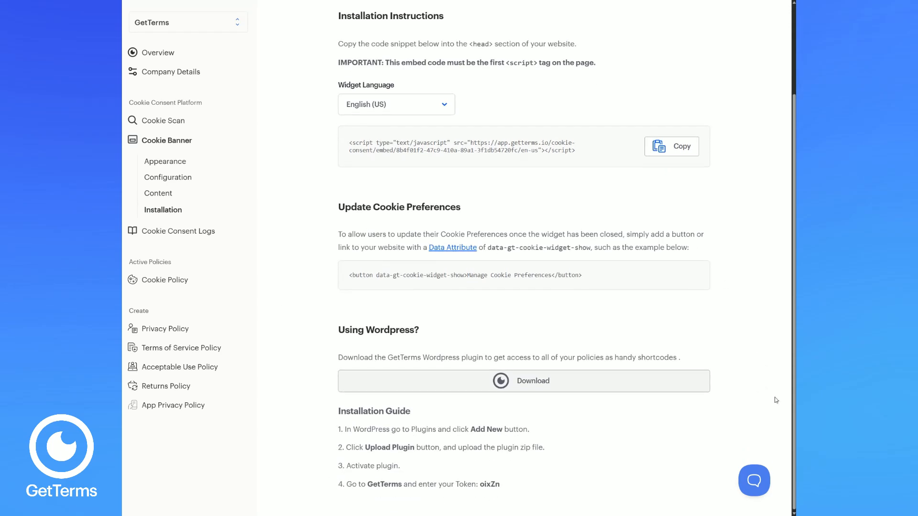